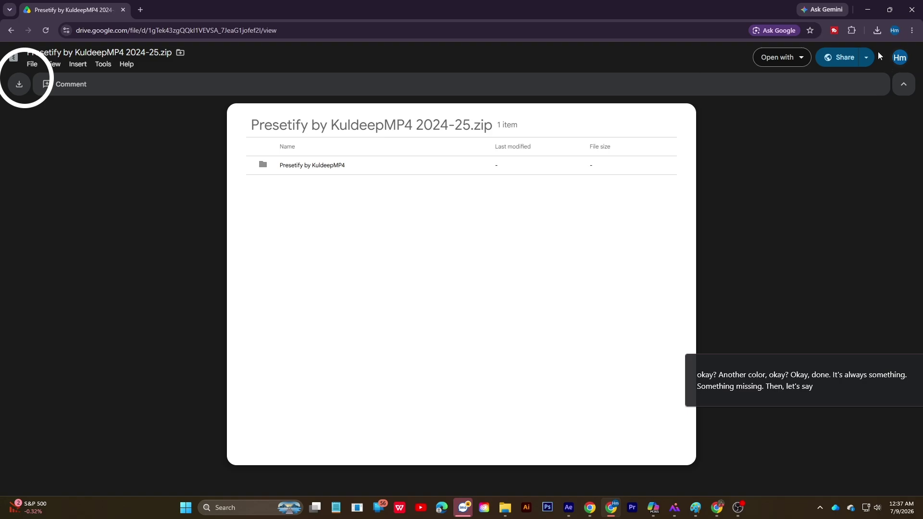
Switch to Premiere Pro, import level 01 class 01.wav and create a sequence from it.
{"action": "left_click", "coordinate": [867, 10]}
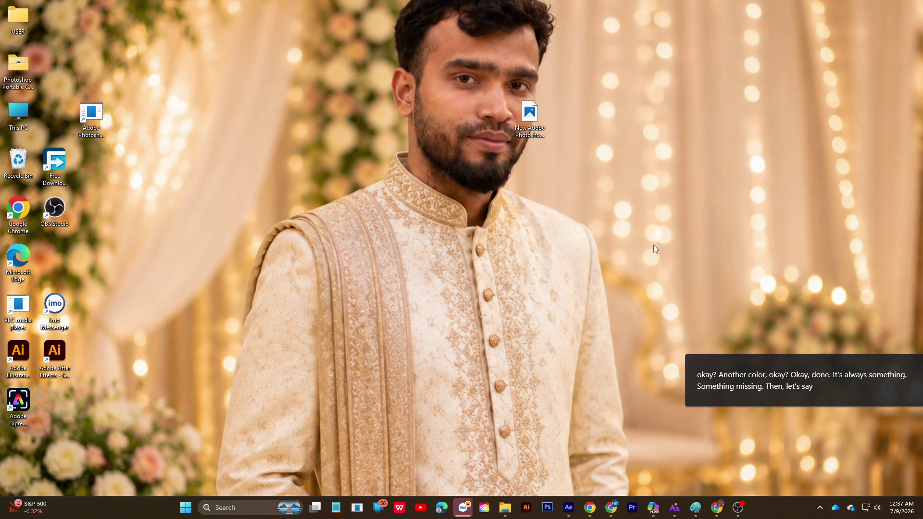
{"action": "left_click", "coordinate": [632, 508]}
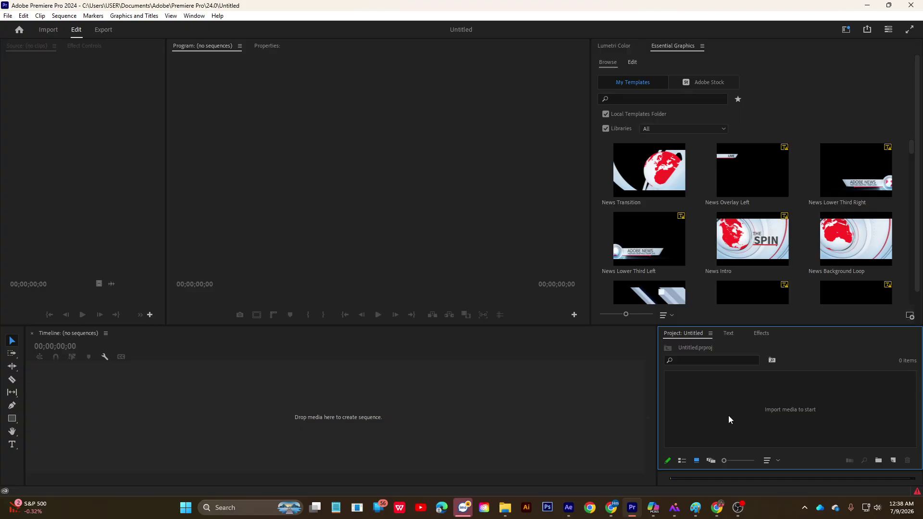
{"action": "double_click", "coordinate": [728, 415]}
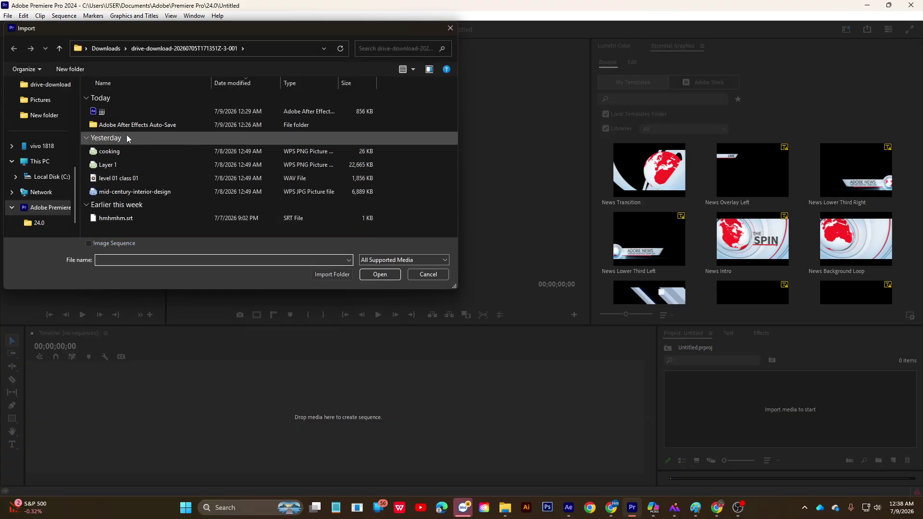
{"action": "left_click", "coordinate": [129, 179]}
{"action": "left_click", "coordinate": [365, 278]}
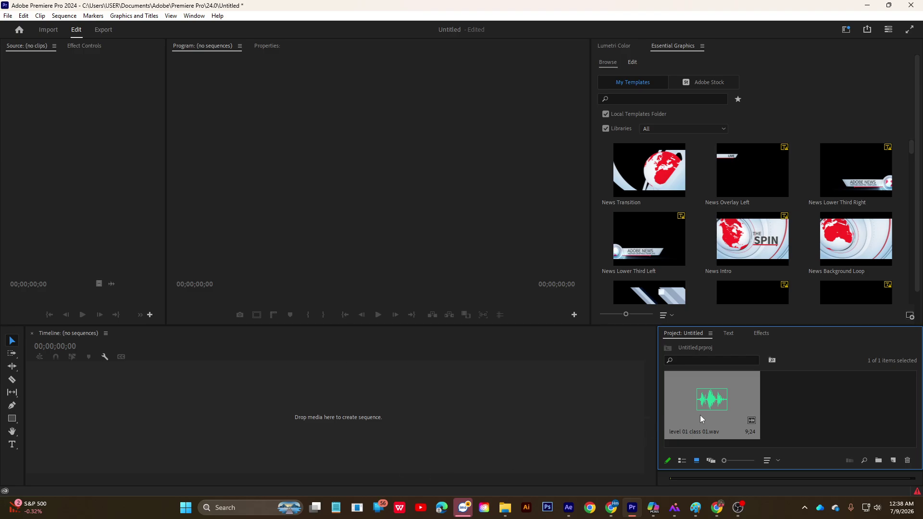
{"action": "left_click_drag", "start_coordinate": [700, 414], "coordinate": [37, 418]}
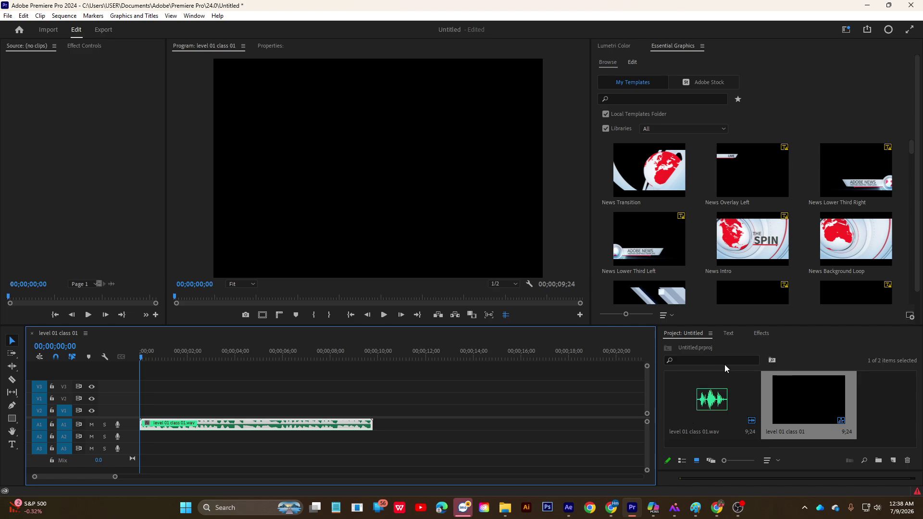
Transcribe the sequence into single-line captions with a maximum length of 21 characters and a minimum duration of 1.8 seconds.
{"action": "left_click", "coordinate": [730, 334]}
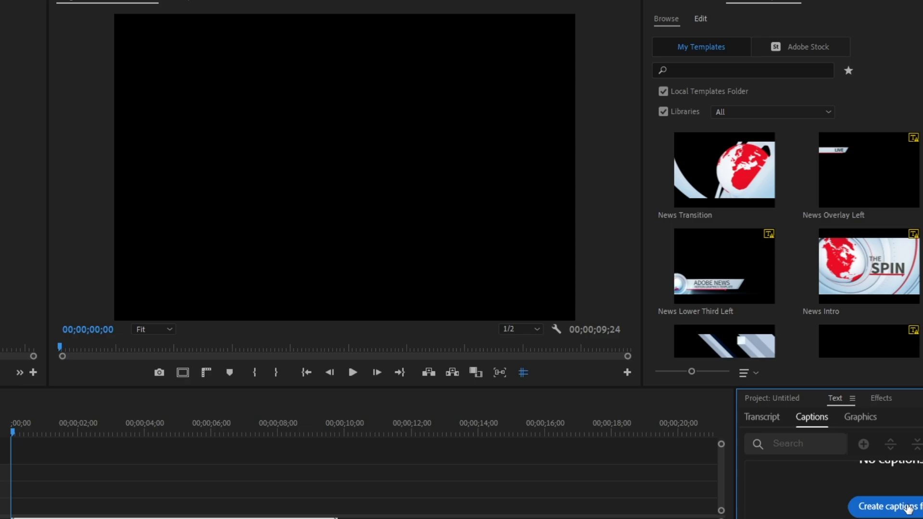
{"action": "left_click", "coordinate": [780, 411]}
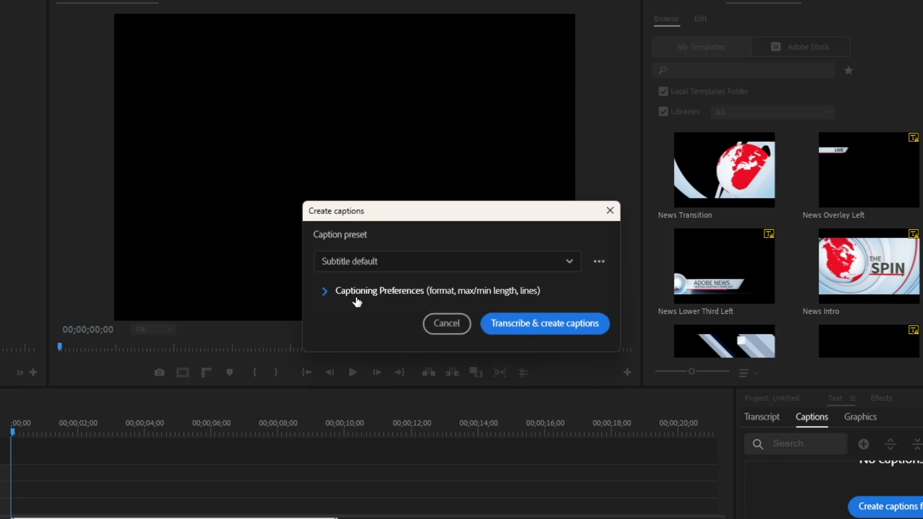
{"action": "left_click", "coordinate": [330, 295]}
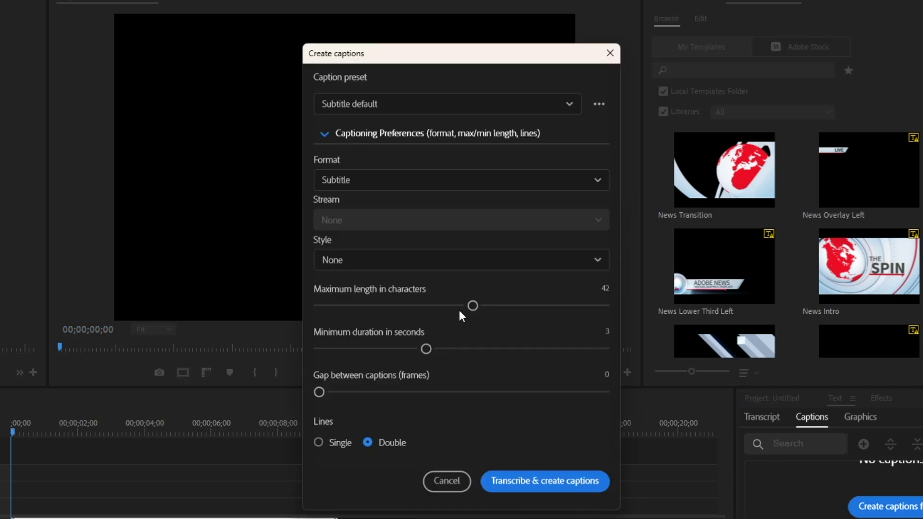
{"action": "left_click_drag", "start_coordinate": [470, 308], "coordinate": [380, 319]}
{"action": "left_click_drag", "start_coordinate": [381, 310], "coordinate": [378, 312]}
{"action": "left_click_drag", "start_coordinate": [426, 351], "coordinate": [351, 370]}
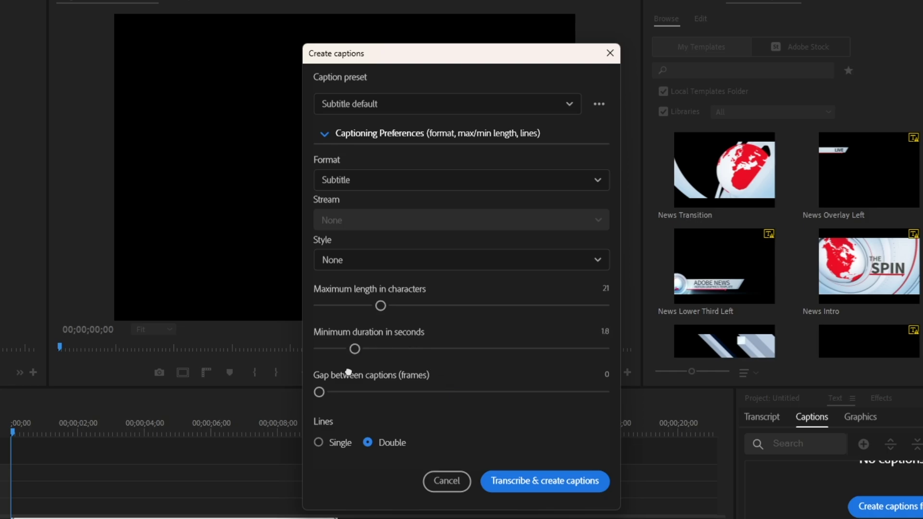
{"action": "left_click", "coordinate": [319, 443]}
{"action": "left_click", "coordinate": [540, 481]}
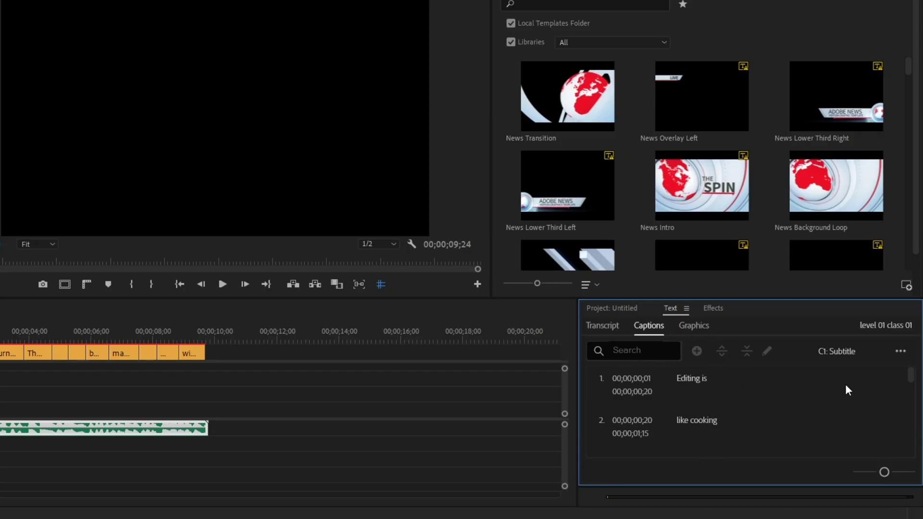
Export the captions as an SRT file named "srt fx" in the Music folder.
{"action": "left_click", "coordinate": [900, 353]}
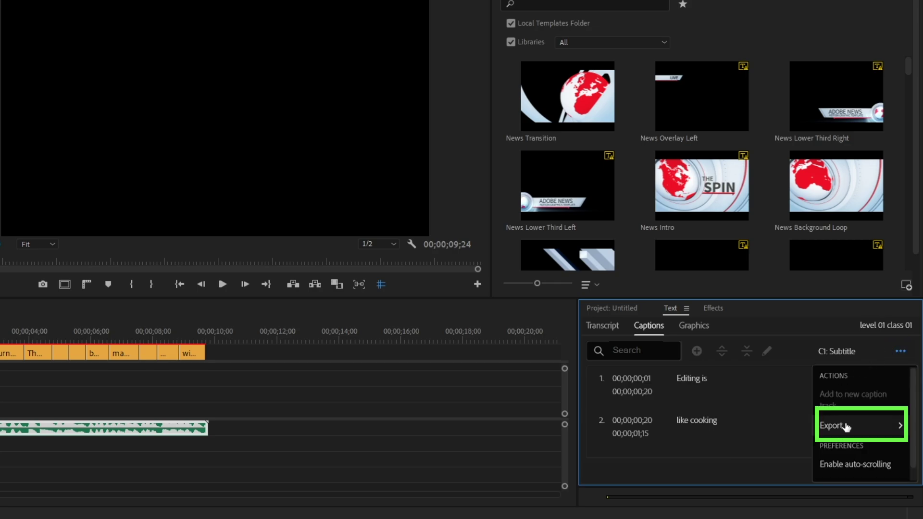
{"action": "mouse_move", "coordinate": [846, 427]}
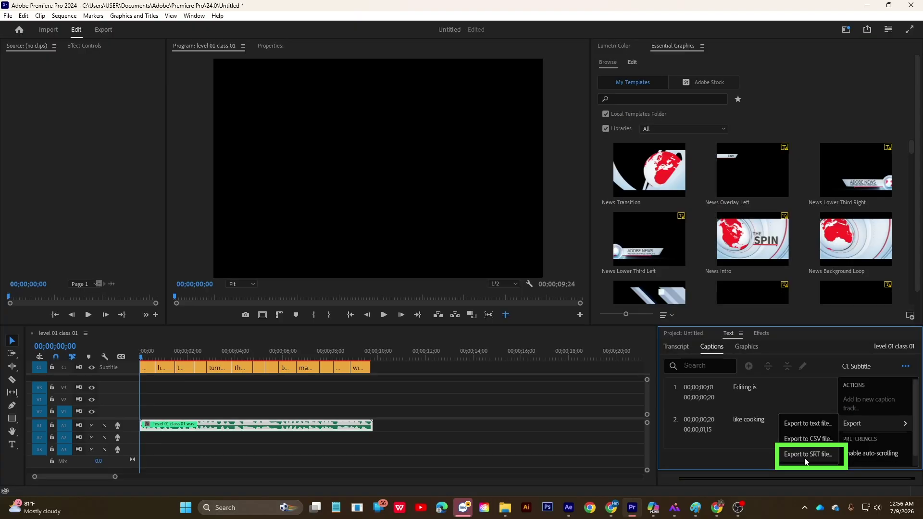
{"action": "left_click", "coordinate": [805, 455]}
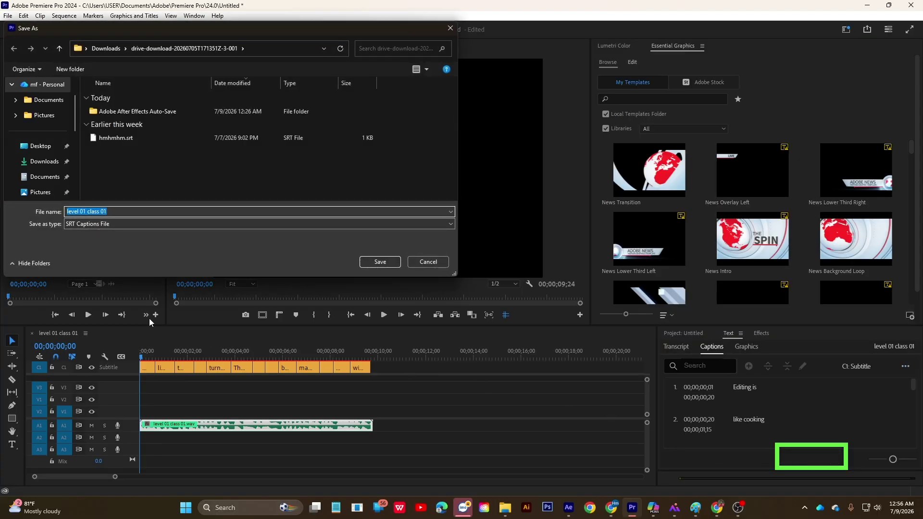
{"action": "left_click", "coordinate": [133, 210]}
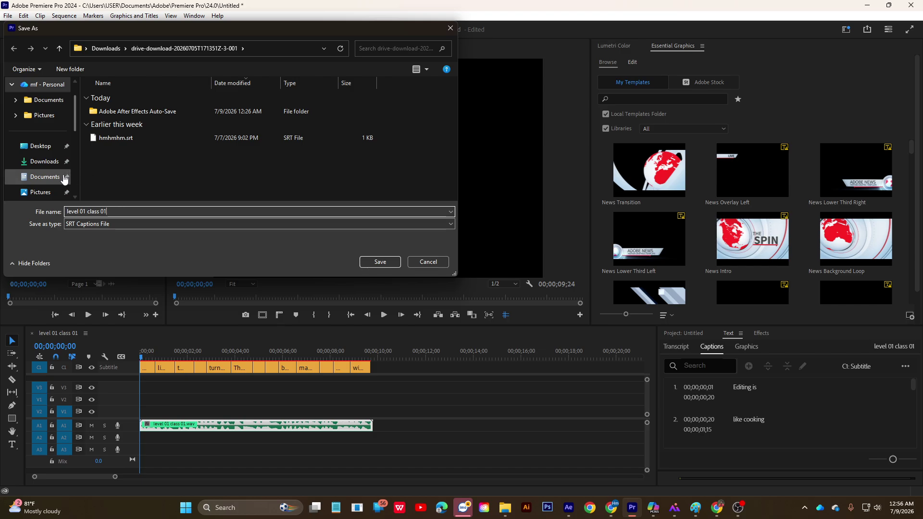
{"action": "scroll", "coordinate": [54, 186], "scroll_direction": "down", "scroll_amount": 1}
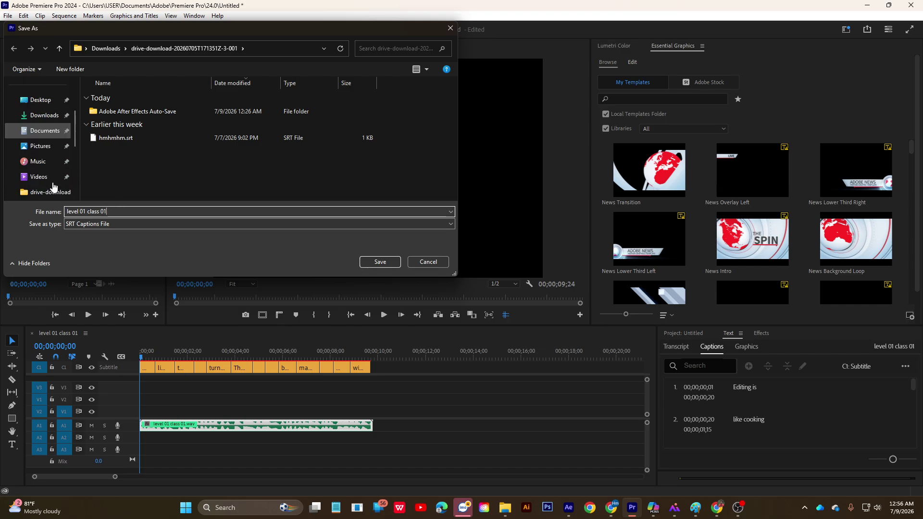
{"action": "left_click", "coordinate": [38, 161]}
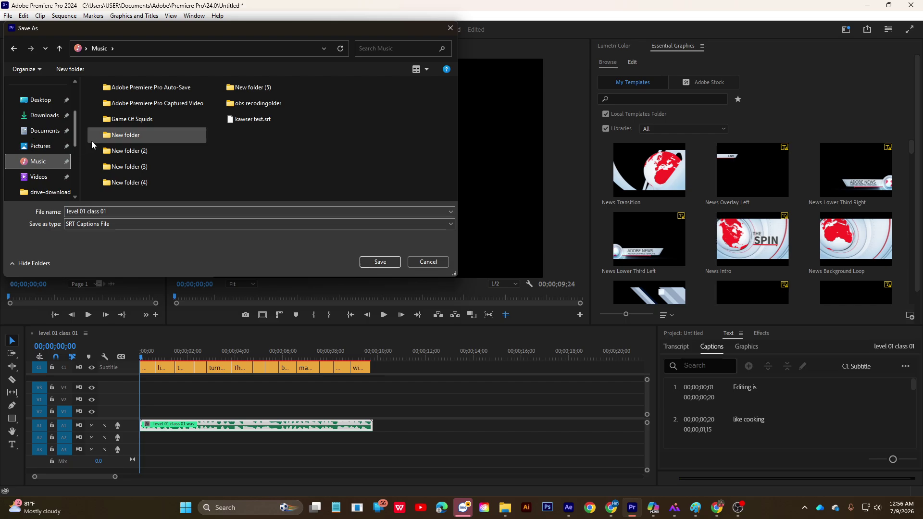
{"action": "left_click", "coordinate": [147, 172]}
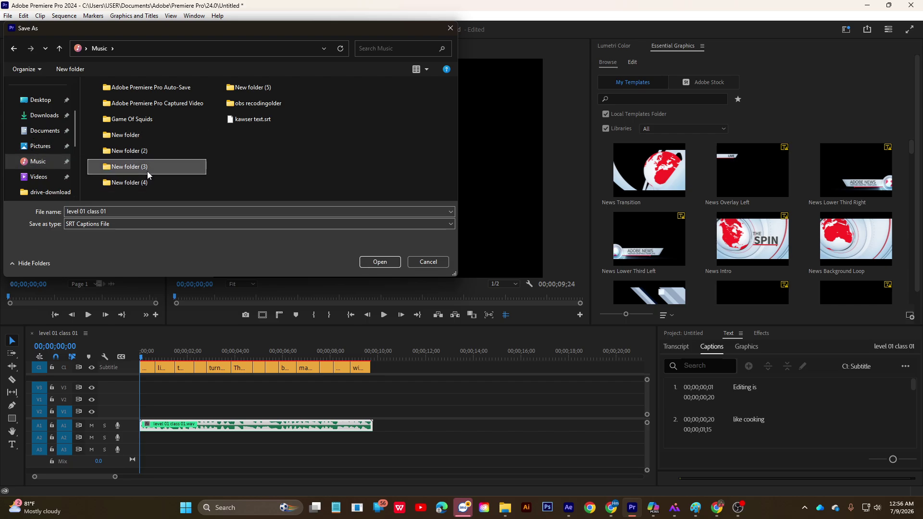
{"action": "left_click", "coordinate": [143, 211]}
{"action": "type", "text": "srt f"}
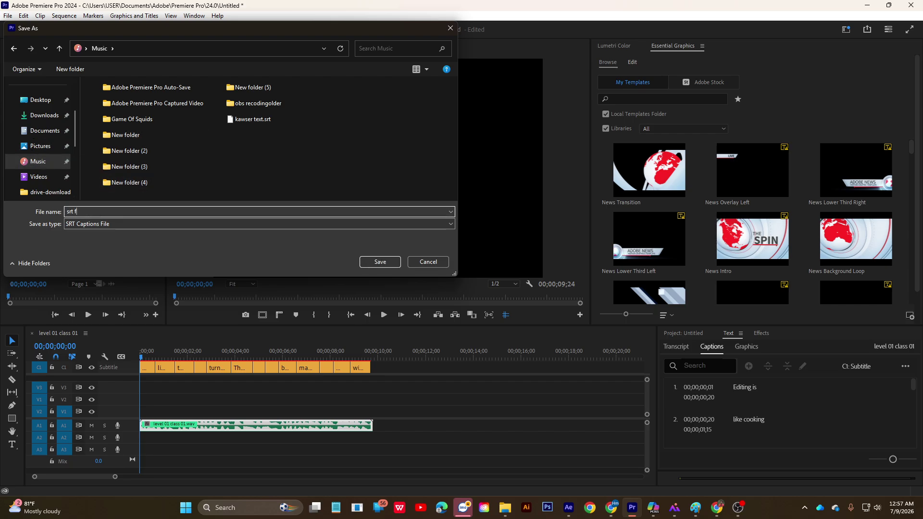
{"action": "type", "text": "x"}
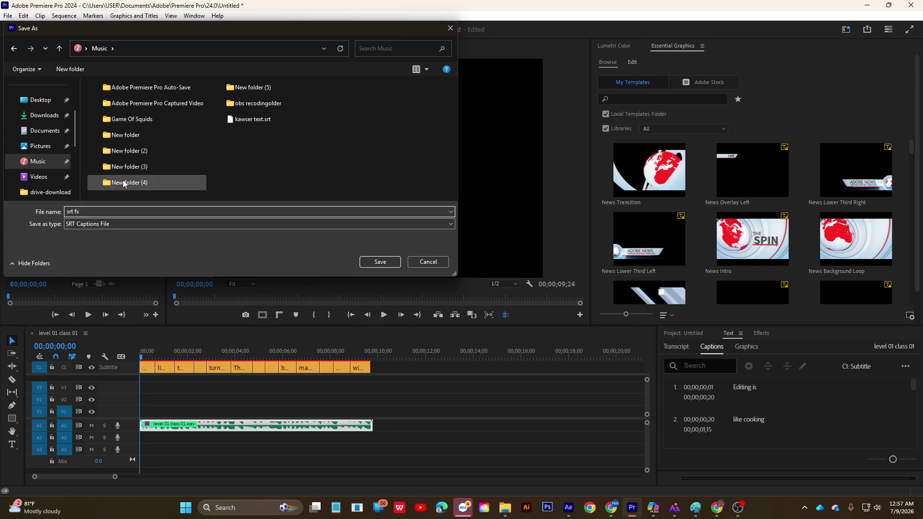
{"action": "left_click", "coordinate": [386, 262]}
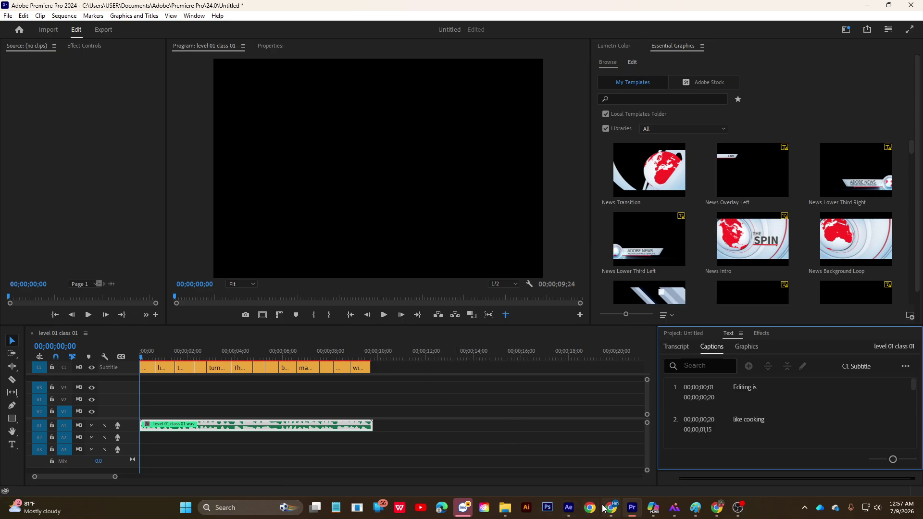
Switch to File Explorer and extract today's Presetify 2024-25 (1) zip archive to the default destination in Downloads.
{"action": "mouse_move", "coordinate": [590, 508]}
{"action": "mouse_move", "coordinate": [500, 518]}
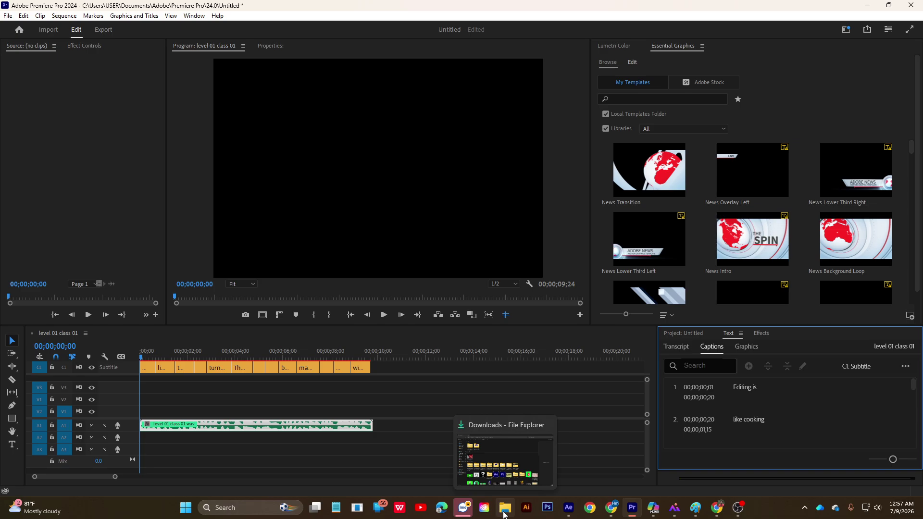
{"action": "left_click", "coordinate": [504, 514]}
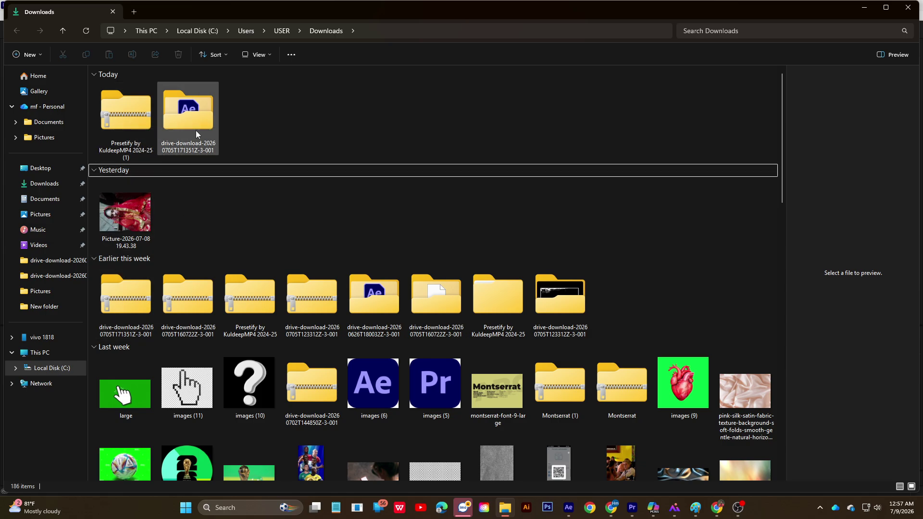
{"action": "left_click", "coordinate": [127, 134]}
{"action": "right_click", "coordinate": [127, 133]}
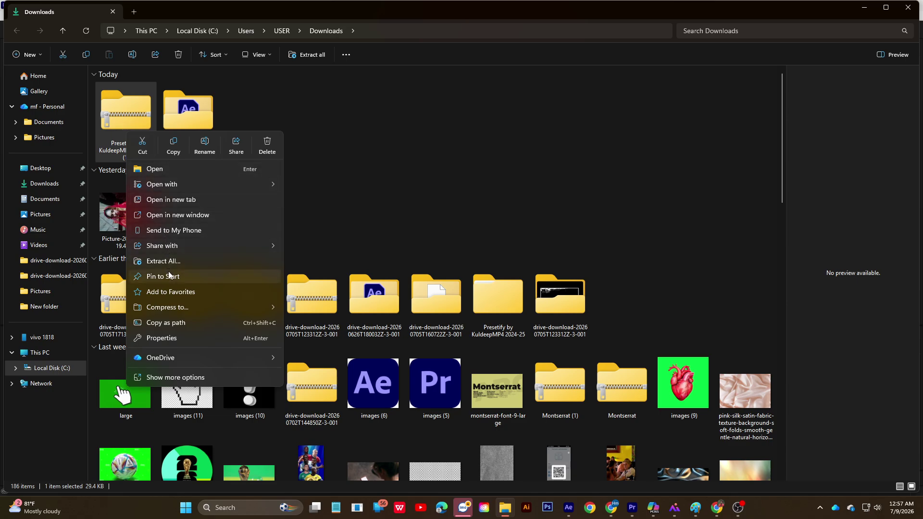
{"action": "left_click", "coordinate": [180, 262]}
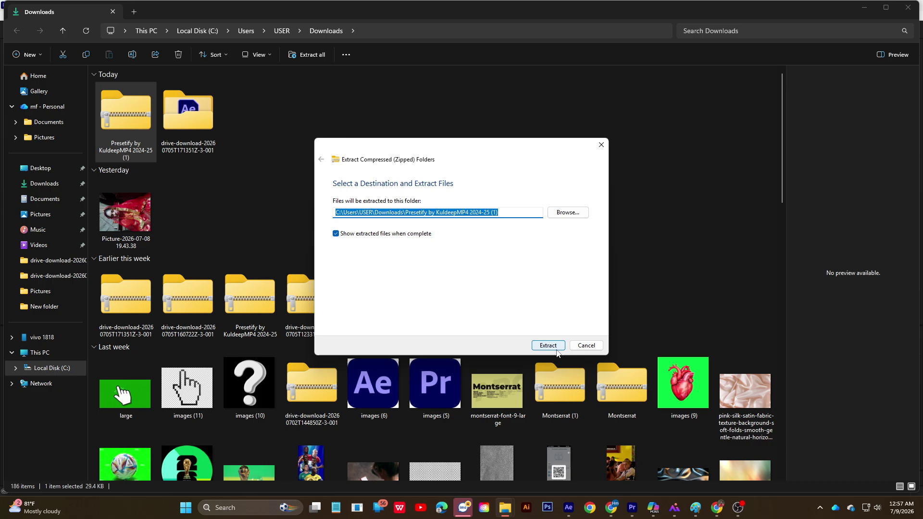
{"action": "left_click", "coordinate": [554, 349]}
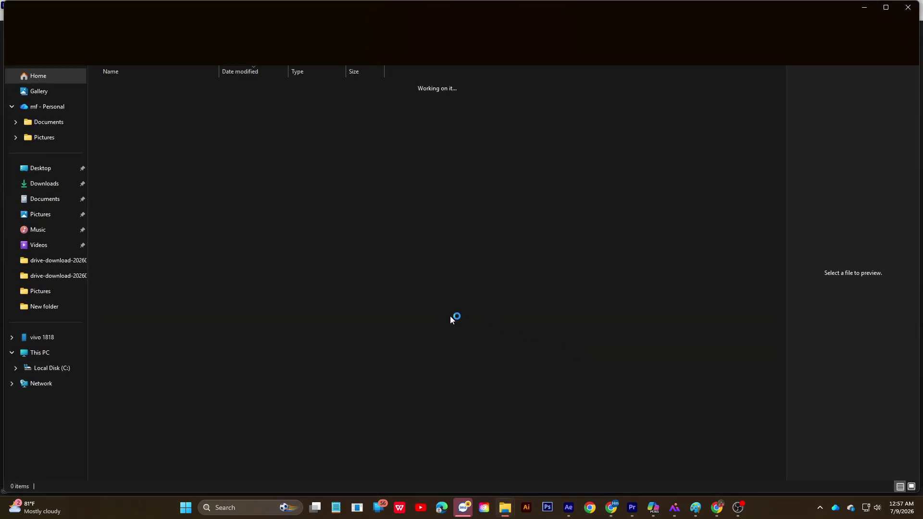
Copy the Presetify.jsxbin file from the extracted Presetify folder.
{"action": "double_click", "coordinate": [137, 102]}
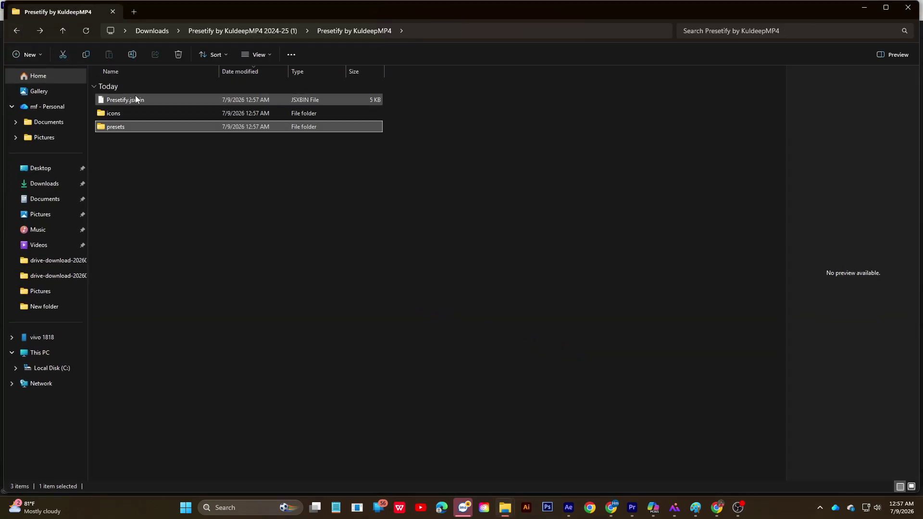
{"action": "left_click", "coordinate": [141, 102]}
{"action": "right_click", "coordinate": [142, 102]}
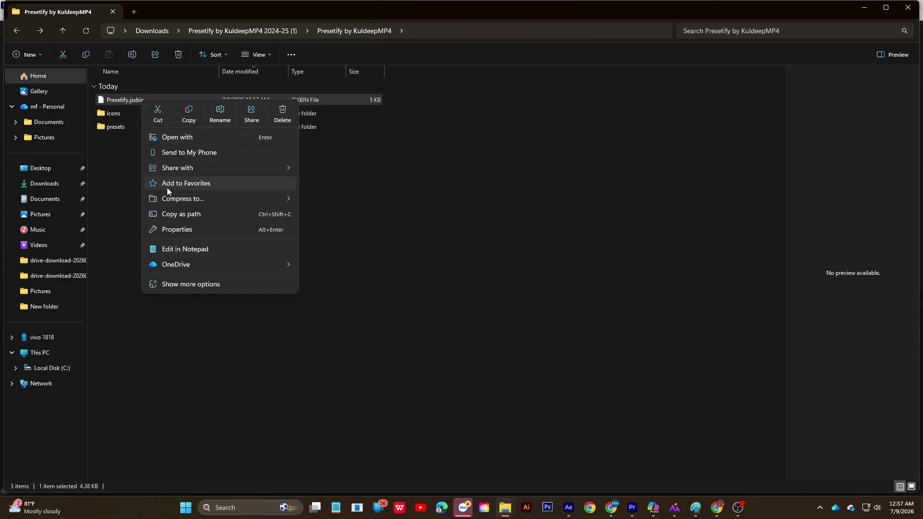
{"action": "left_click", "coordinate": [200, 114]}
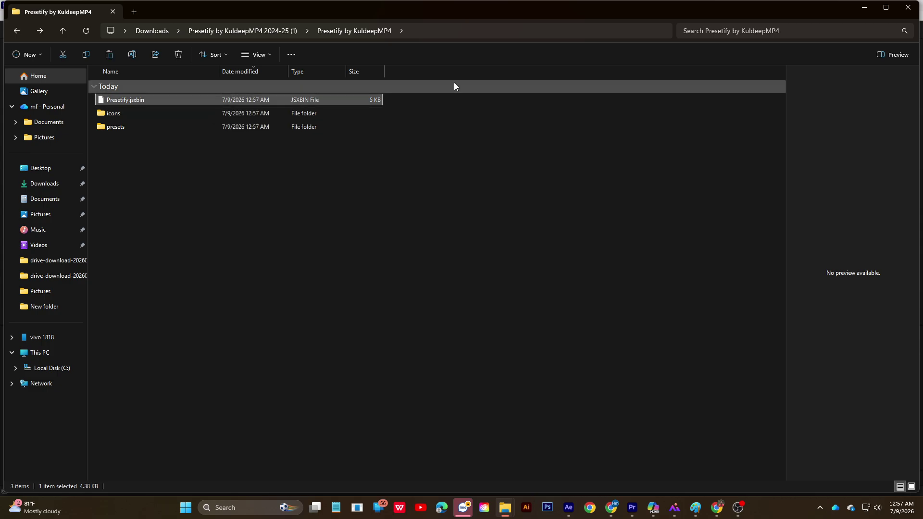
Open the Support Files folder of Adobe After Effects 2024 under Program Files\Adobe on drive C in the other Explorer window.
{"action": "left_click", "coordinate": [865, 8]}
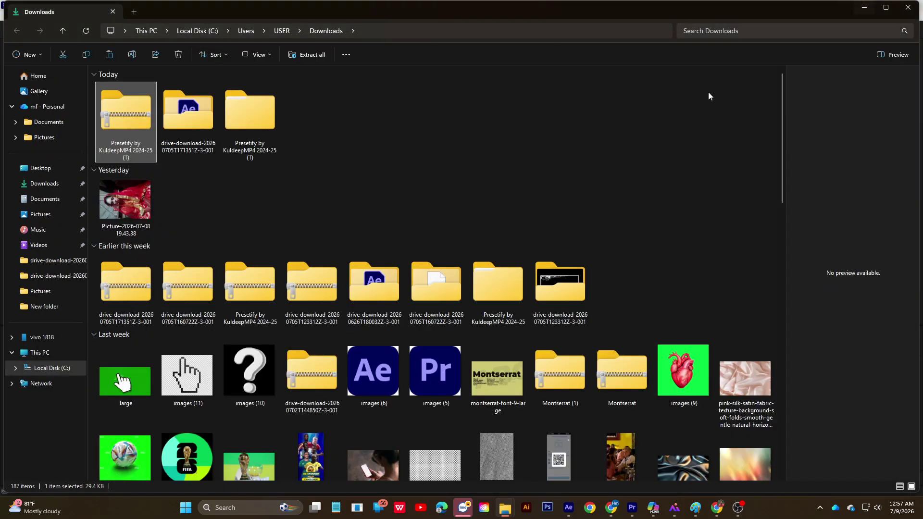
{"action": "left_click", "coordinate": [508, 508]}
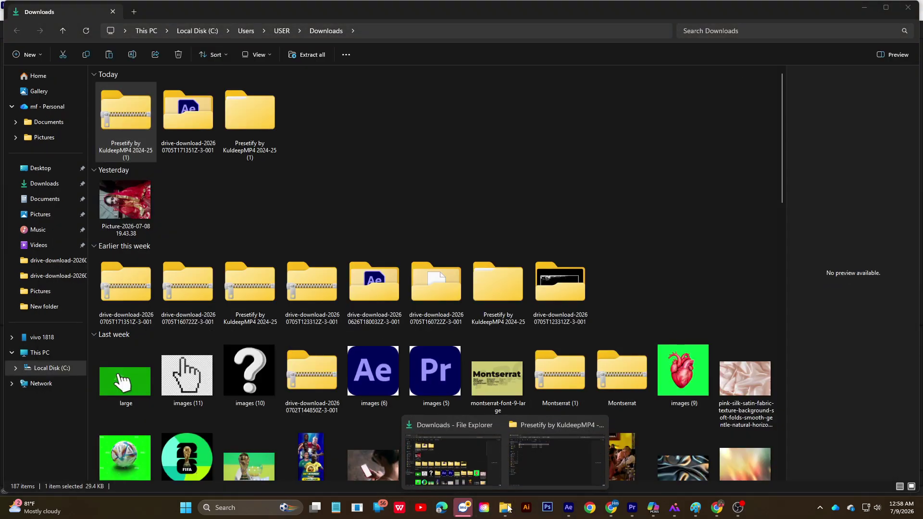
{"action": "left_click", "coordinate": [63, 369]}
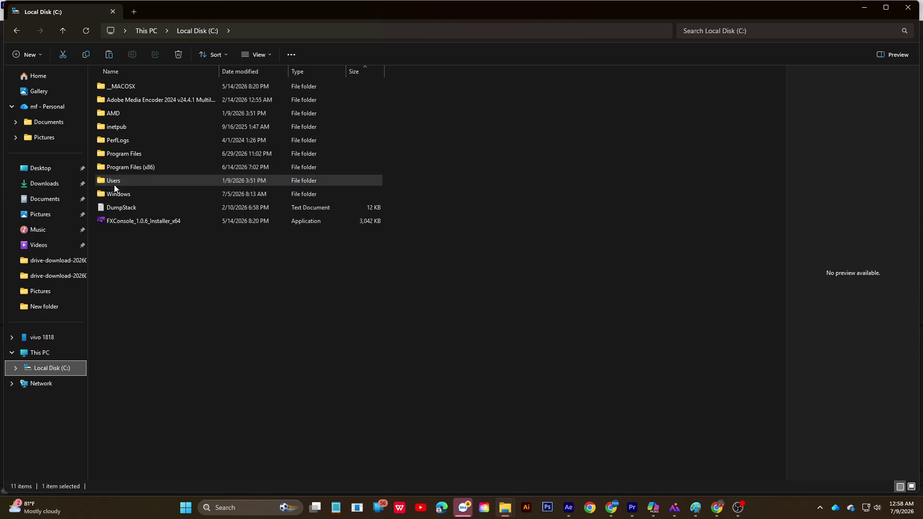
{"action": "double_click", "coordinate": [132, 153]}
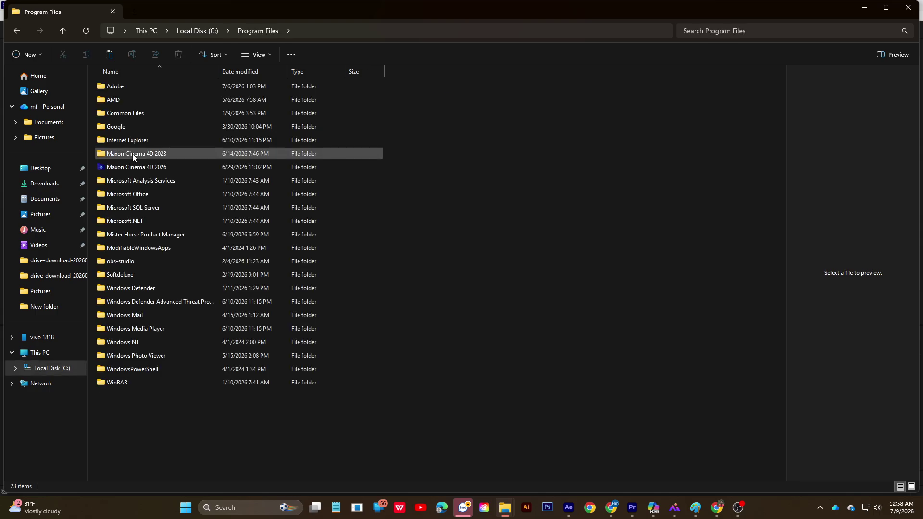
{"action": "left_click", "coordinate": [149, 87]}
{"action": "double_click", "coordinate": [149, 85]}
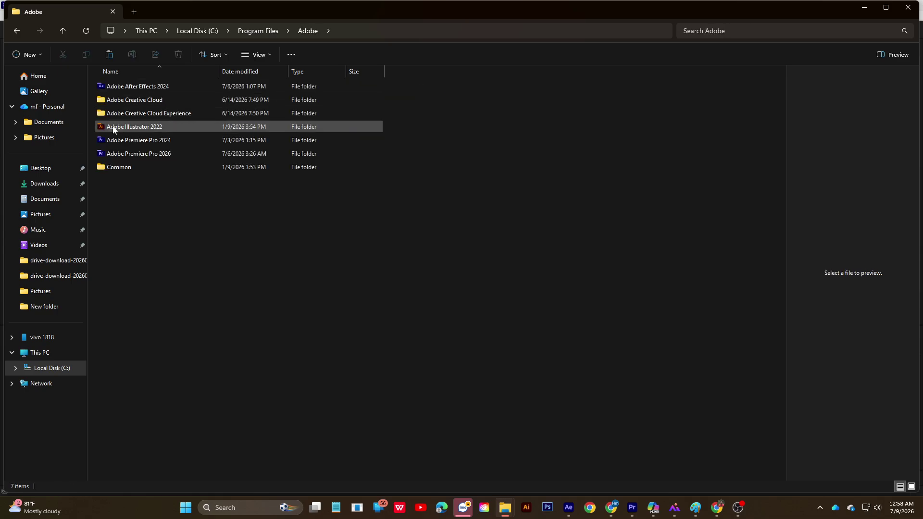
{"action": "left_click", "coordinate": [168, 88]}
{"action": "double_click", "coordinate": [169, 88]}
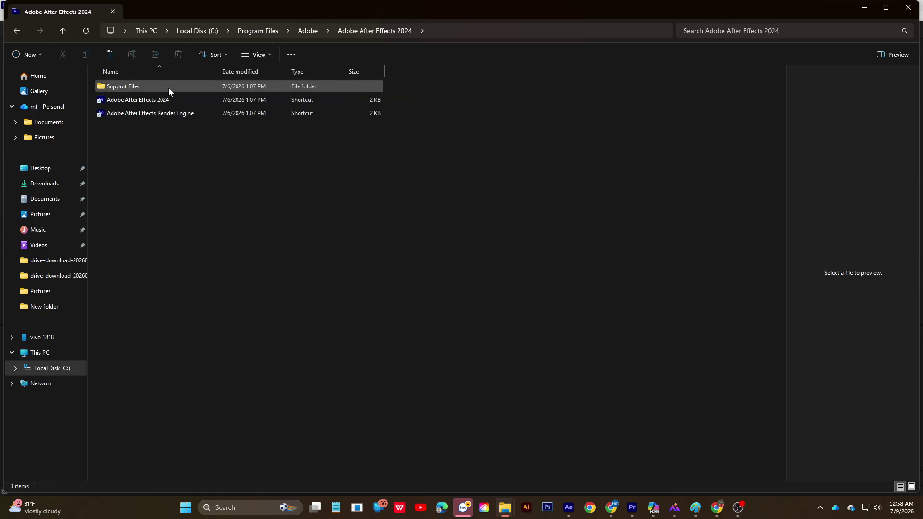
{"action": "double_click", "coordinate": [142, 87]}
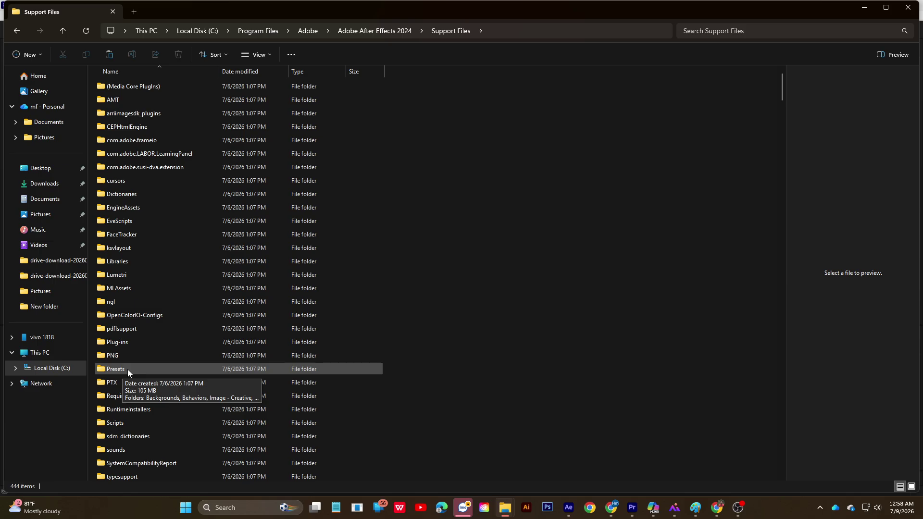
Try to paste the copied Presetify.jsxbin into the ScriptUI Panels folder inside the After Effects 2024 Scripts folder.
{"action": "double_click", "coordinate": [131, 424]}
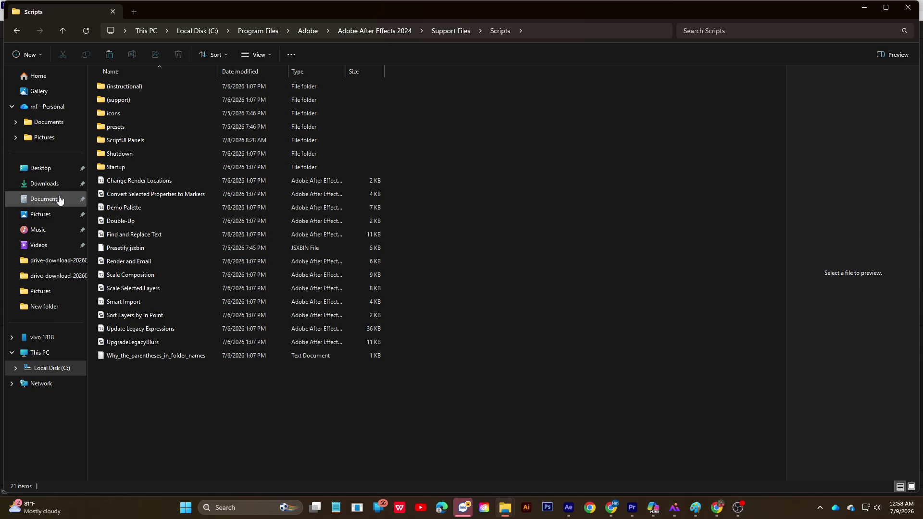
{"action": "double_click", "coordinate": [128, 139]}
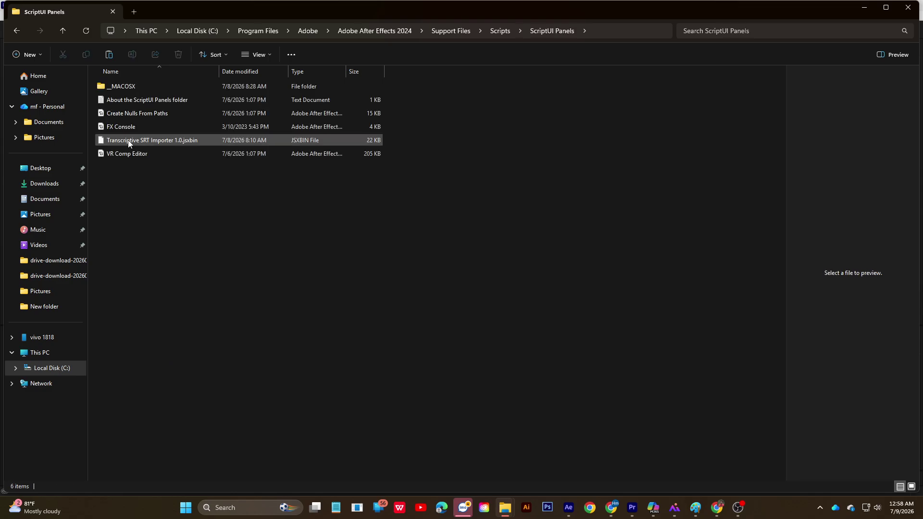
{"action": "right_click", "coordinate": [129, 207]}
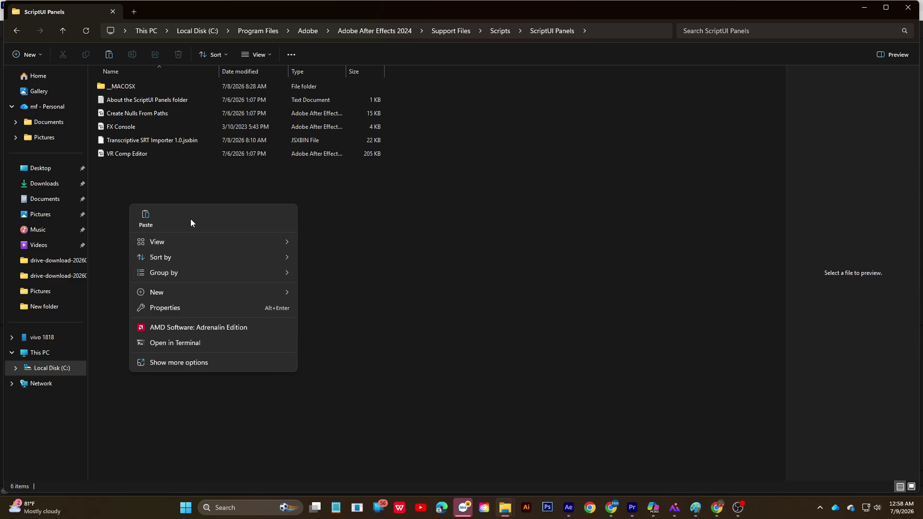
{"action": "right_click", "coordinate": [181, 178]}
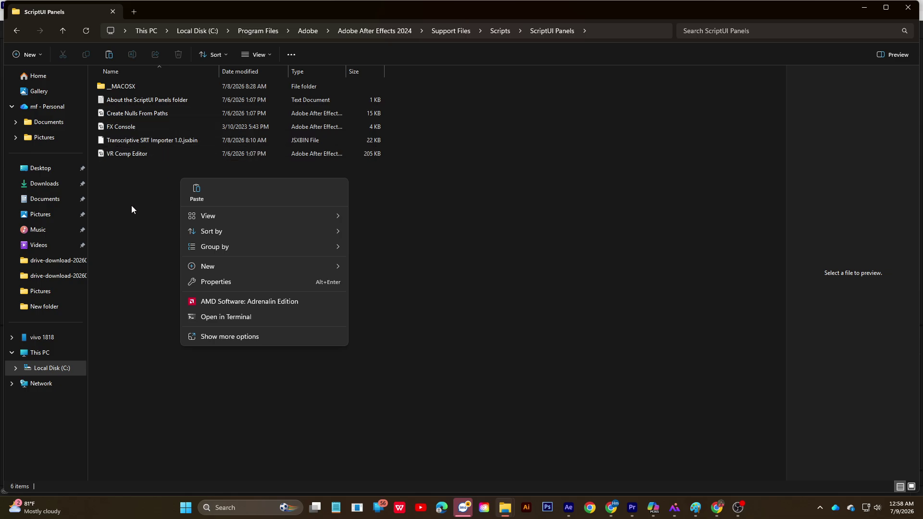
{"action": "left_click", "coordinate": [198, 194]}
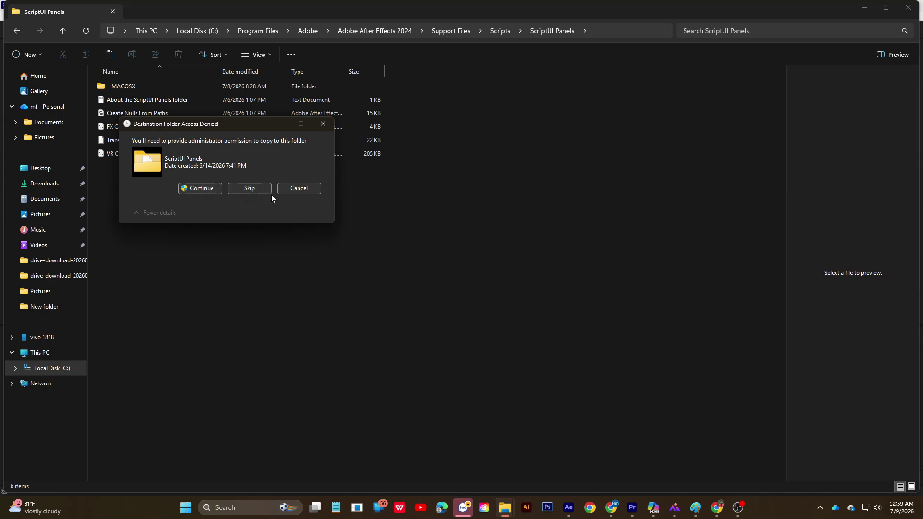
{"action": "left_click", "coordinate": [296, 188]}
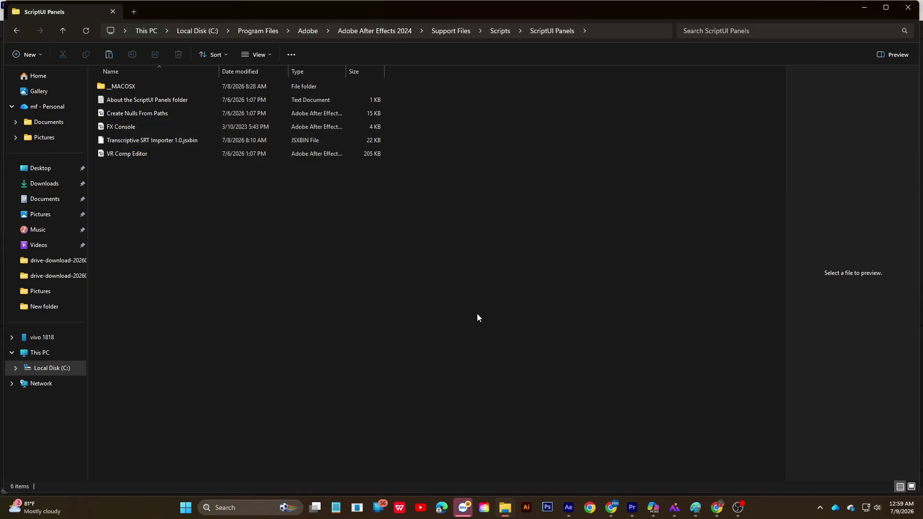
Close the File Explorer window and quit Premiere Pro without saving Untitled.prproj, returning to After Effects.
{"action": "left_click", "coordinate": [908, 7]}
{"action": "left_click", "coordinate": [913, 6]}
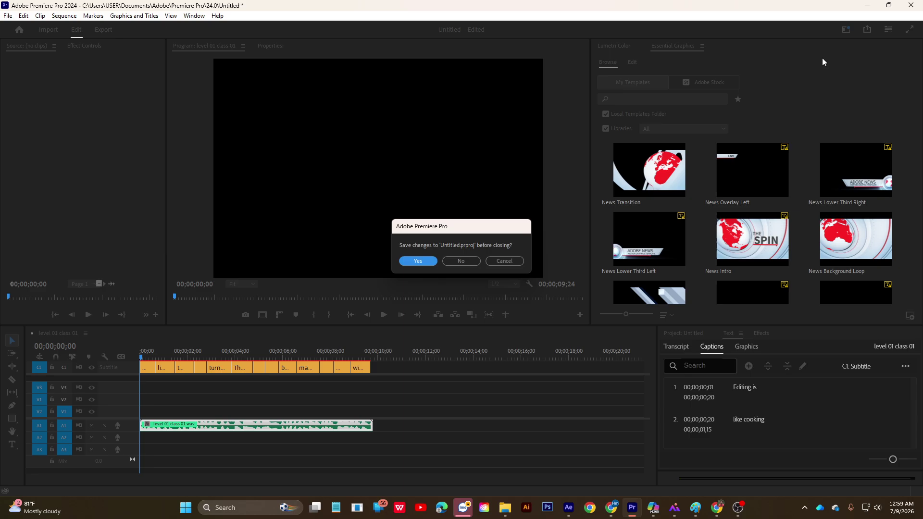
{"action": "left_click", "coordinate": [457, 260]}
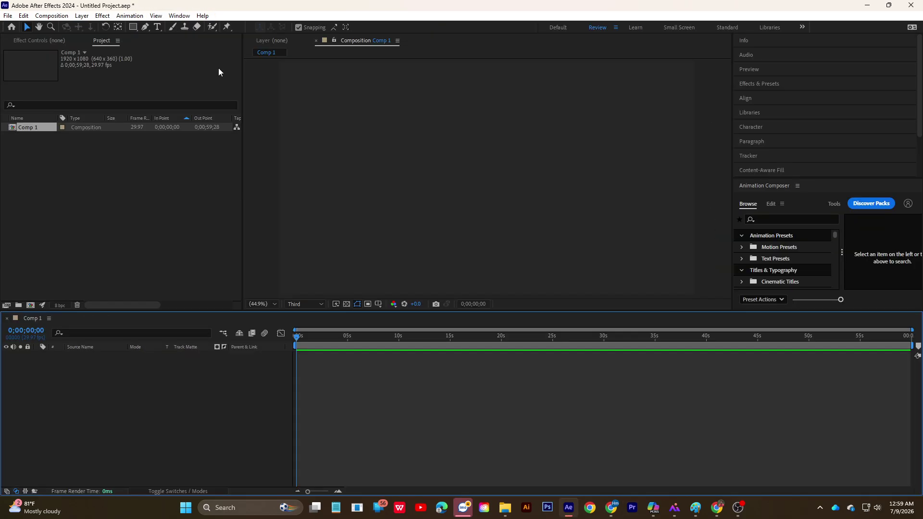
Try to install the AutoCaption KuldeepMP4 script file from the drive-download folder in Downloads, skipping the overwrite of the installed copy.
{"action": "left_click", "coordinate": [180, 16]}
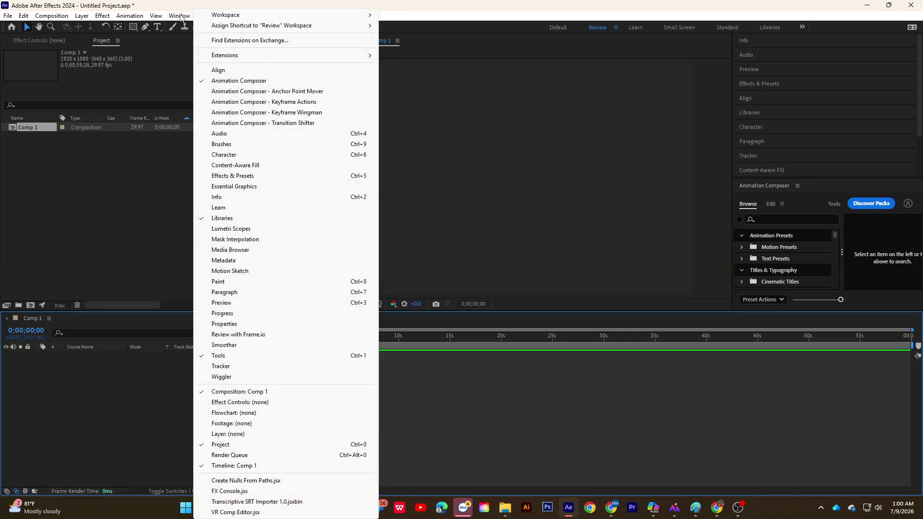
{"action": "mouse_move", "coordinate": [155, 18]}
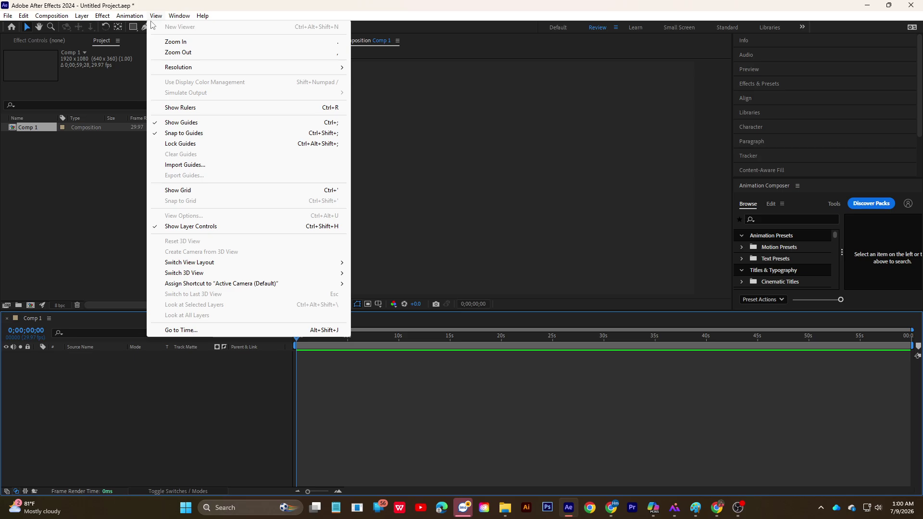
{"action": "mouse_move", "coordinate": [13, 17]}
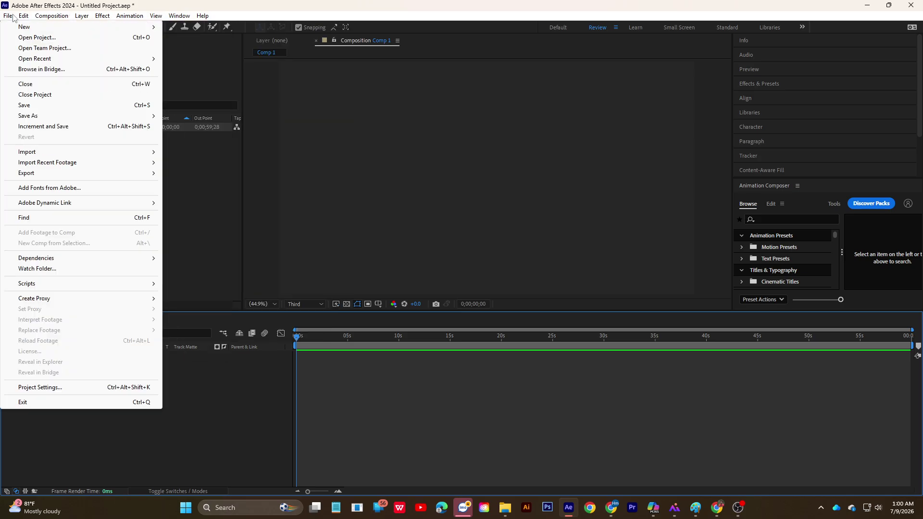
{"action": "left_click", "coordinate": [13, 17]}
{"action": "left_click", "coordinate": [13, 17]}
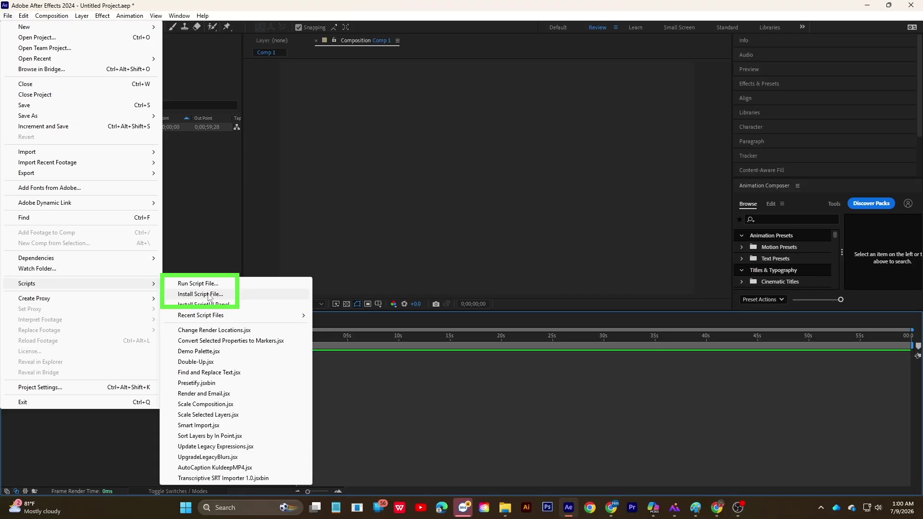
{"action": "left_click", "coordinate": [244, 320]}
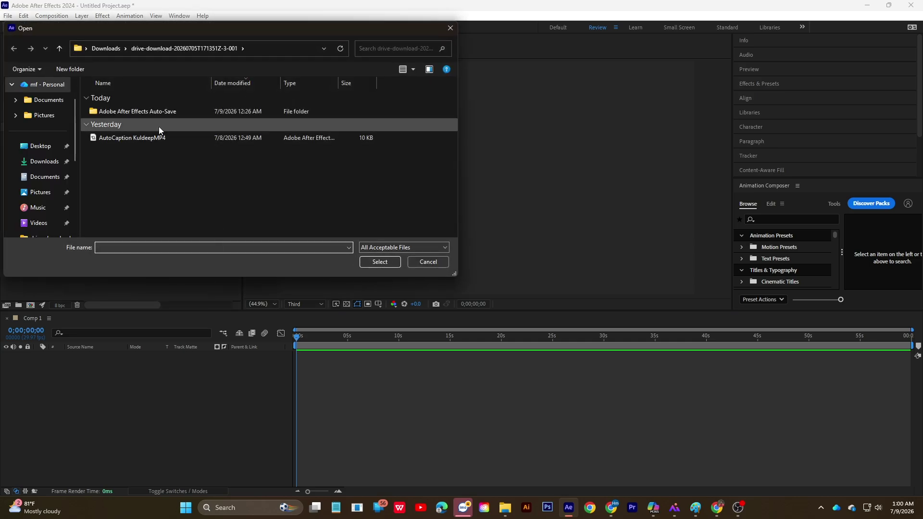
{"action": "left_click", "coordinate": [131, 137]}
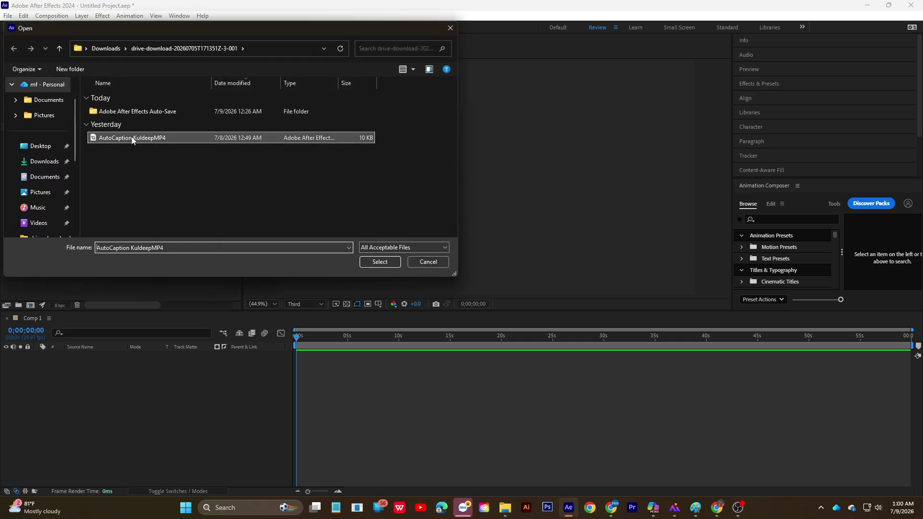
{"action": "left_click", "coordinate": [389, 264]}
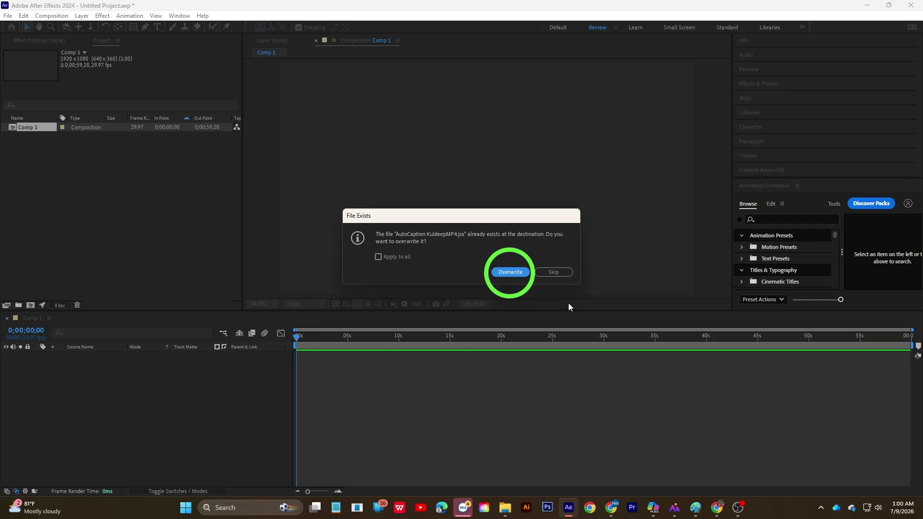
{"action": "left_click", "coordinate": [554, 272]}
Run the installed AutoCaption KuldeepMP4.jsx script.
{"action": "left_click", "coordinate": [8, 16]}
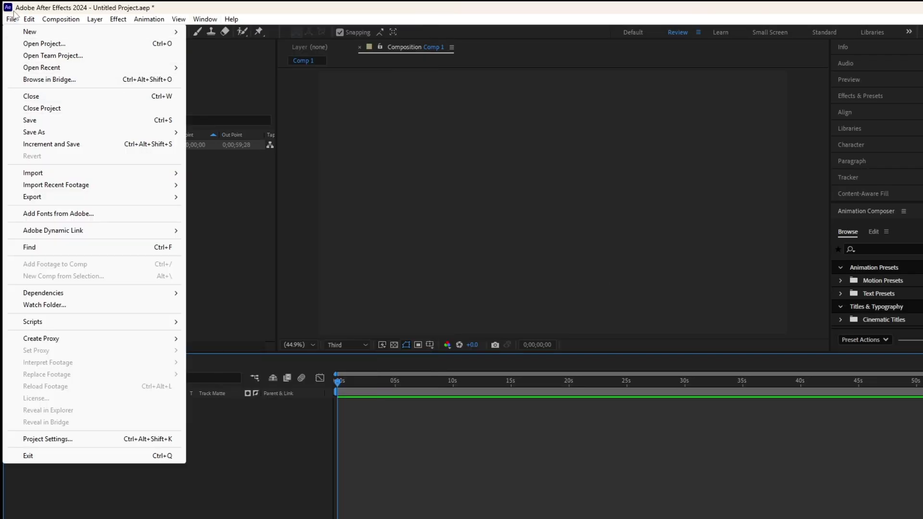
{"action": "left_click", "coordinate": [13, 18]}
{"action": "left_click", "coordinate": [15, 20]}
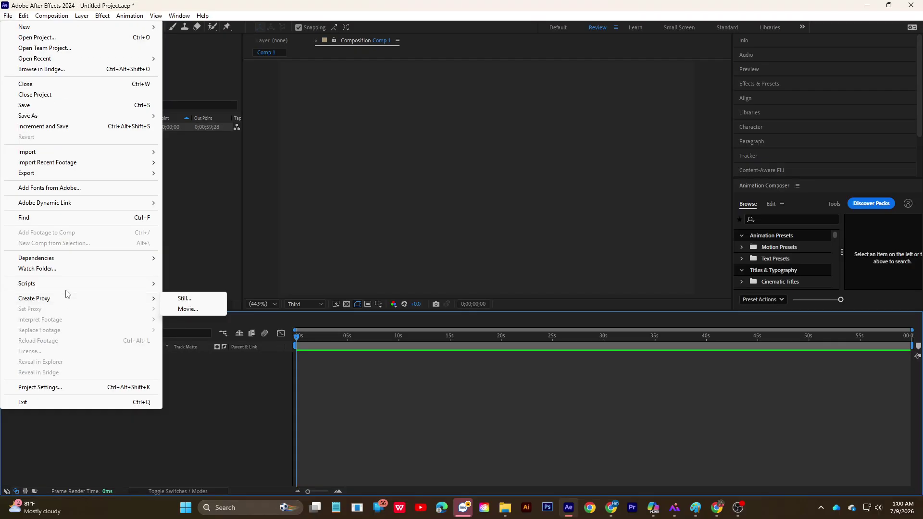
{"action": "mouse_move", "coordinate": [77, 328]}
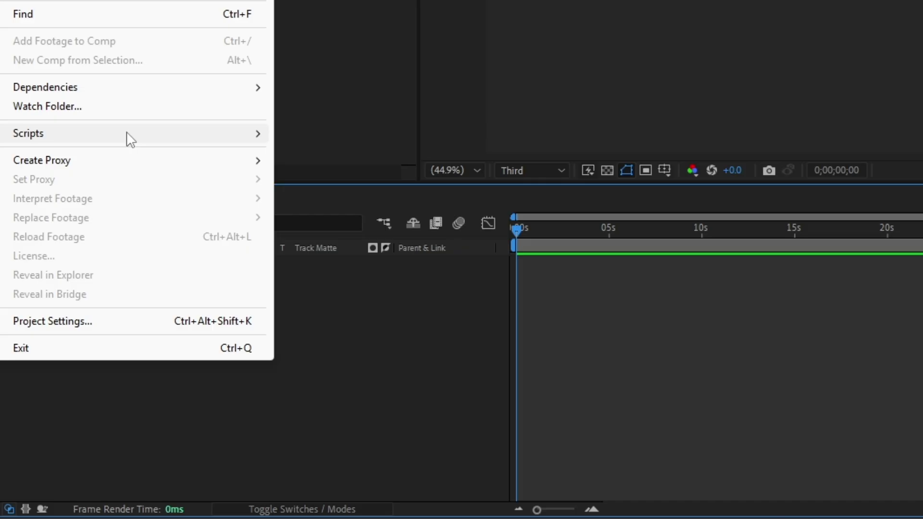
{"action": "mouse_move", "coordinate": [81, 285]}
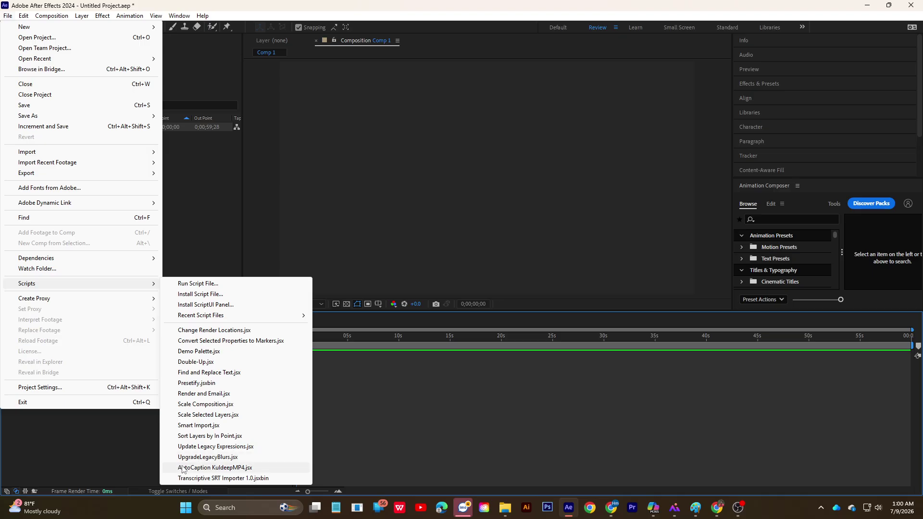
{"action": "left_click", "coordinate": [208, 468]}
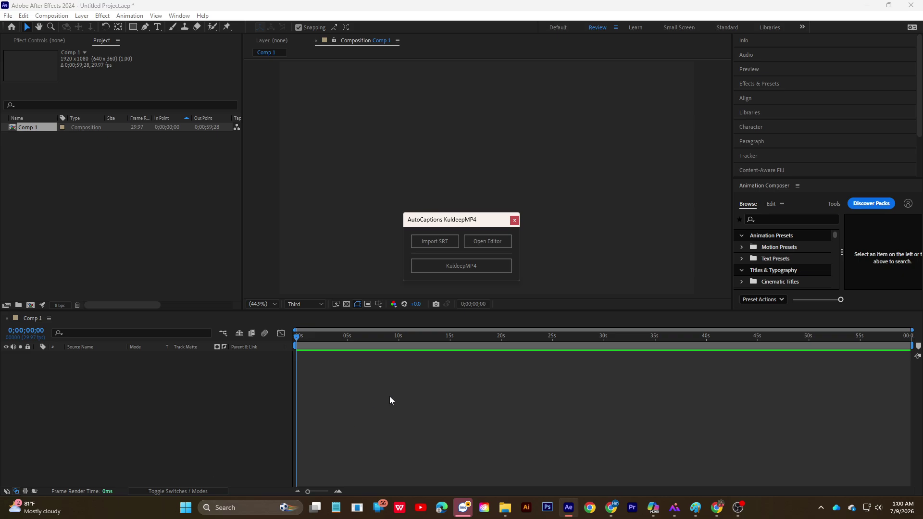
Import the srt fx.srt subtitle file from the Music folder into Comp 1 with the AutoCaptions script.
{"action": "left_click", "coordinate": [437, 241]}
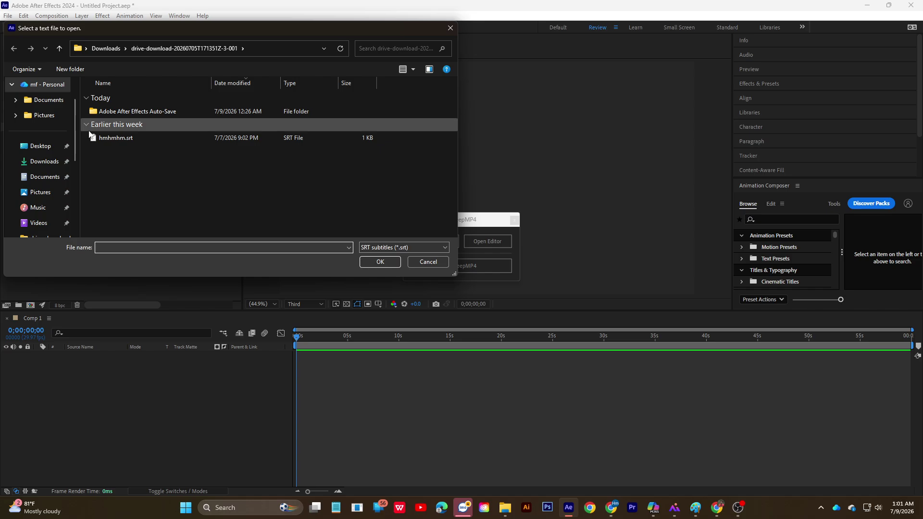
{"action": "left_click", "coordinate": [33, 207]}
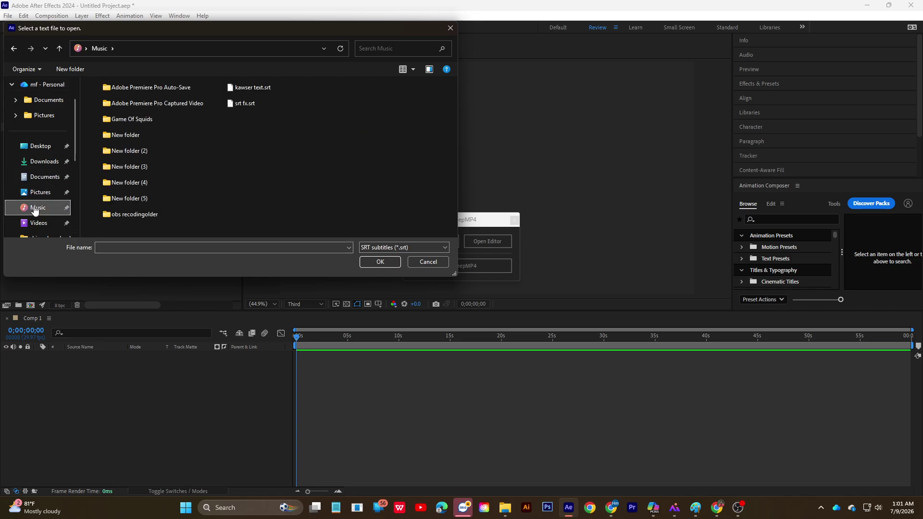
{"action": "left_click", "coordinate": [238, 105]}
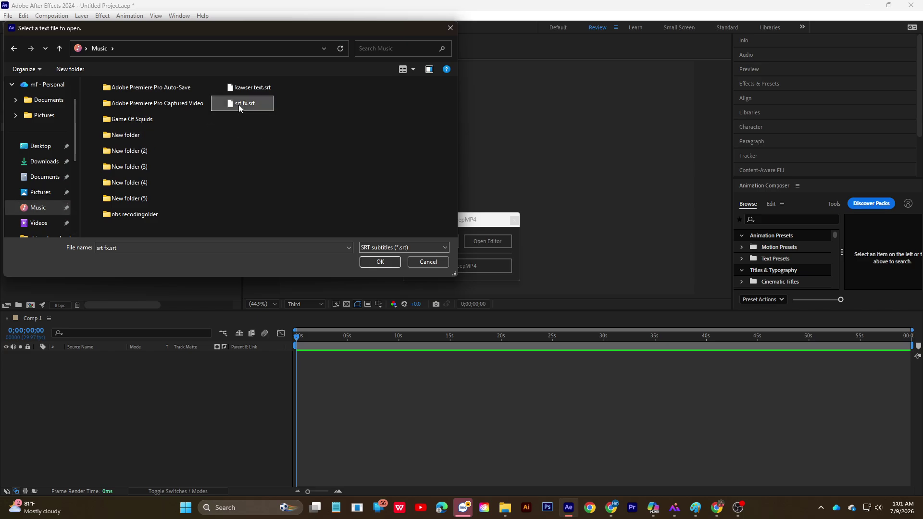
{"action": "left_click", "coordinate": [380, 262]}
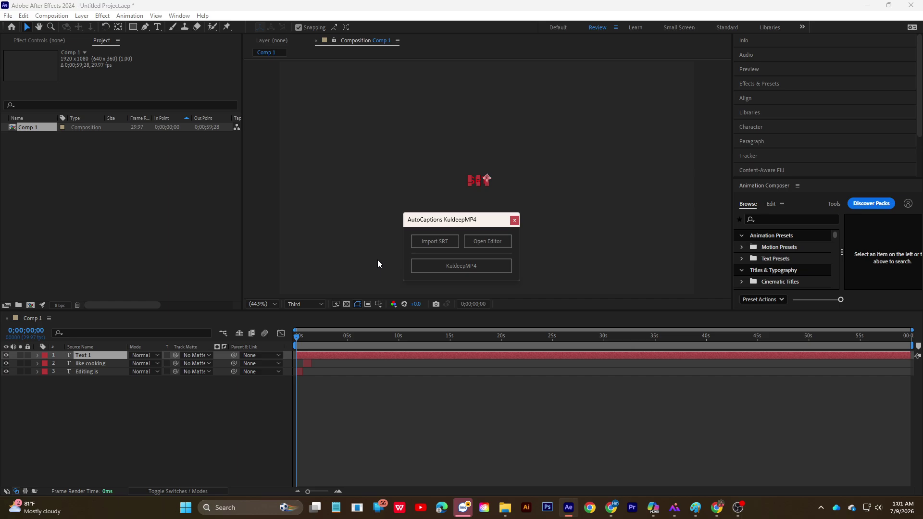